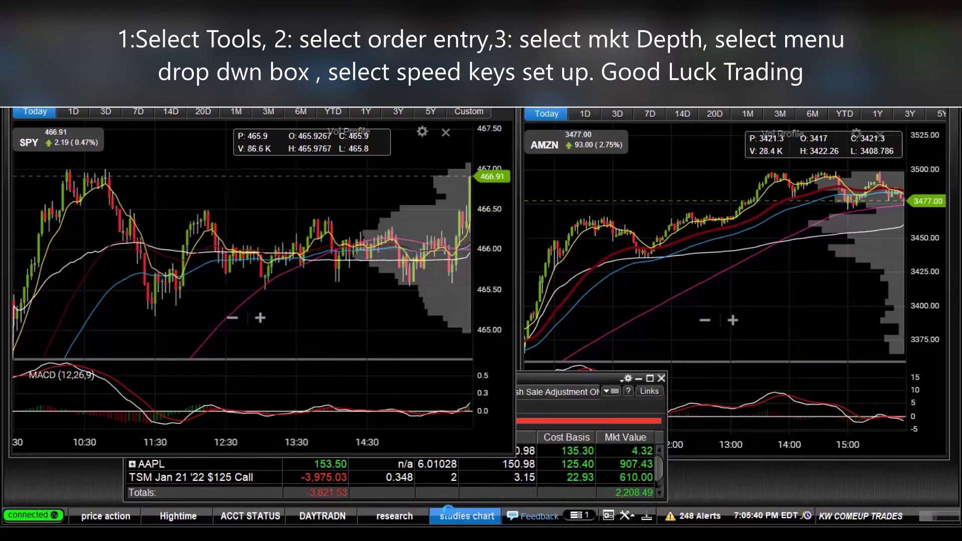
# Step: Close the SPY chart, the AMZN chart and the Positions window to empty the workspace
pyautogui.click(503, 108)
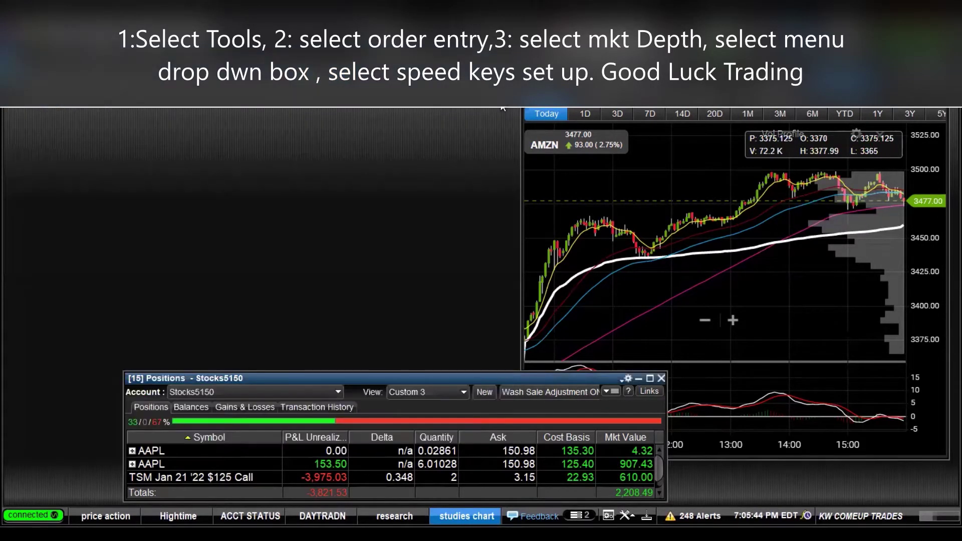
pyautogui.click(939, 97)
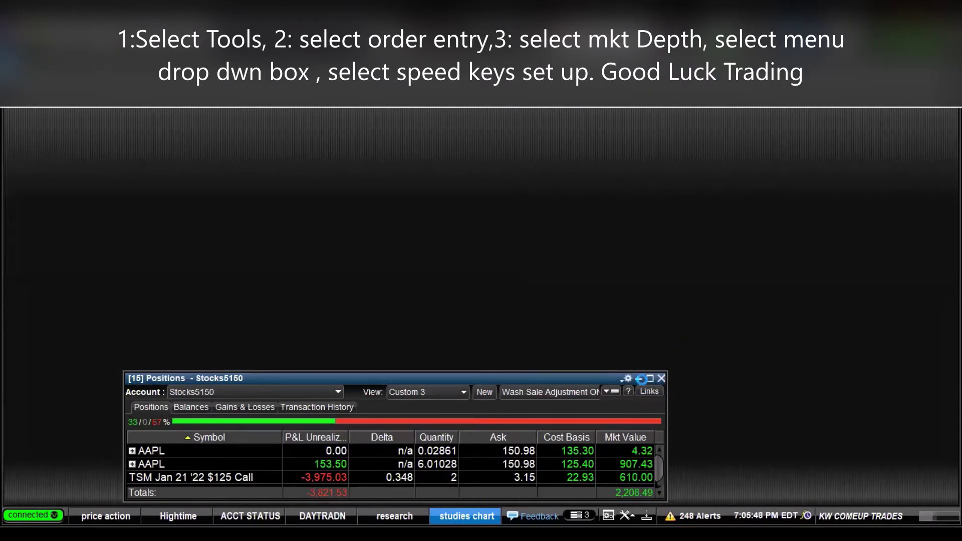
pyautogui.click(661, 378)
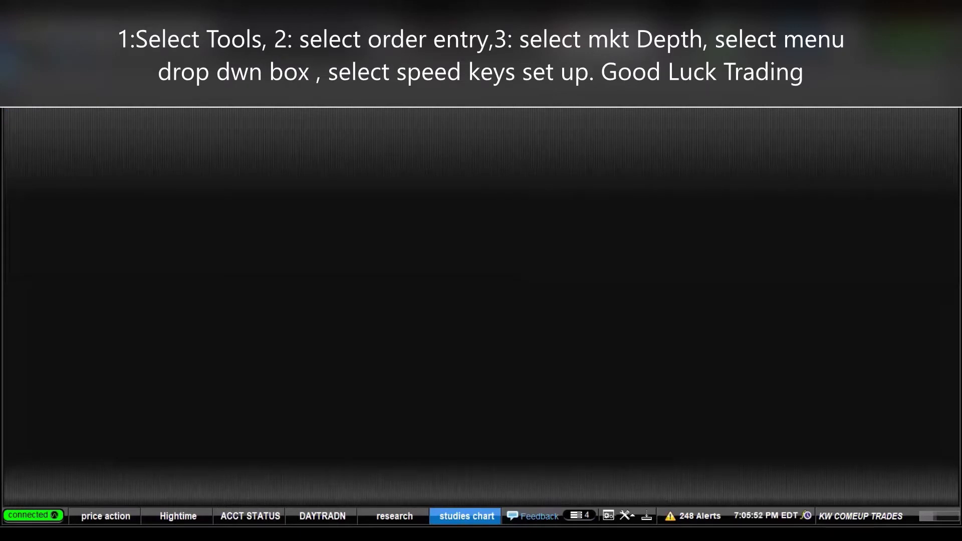
# Step: From Tools, add an Order Entry ticket (dismissing the preview notice) and a QQQ Market Depth window
pyautogui.click(71, 95)
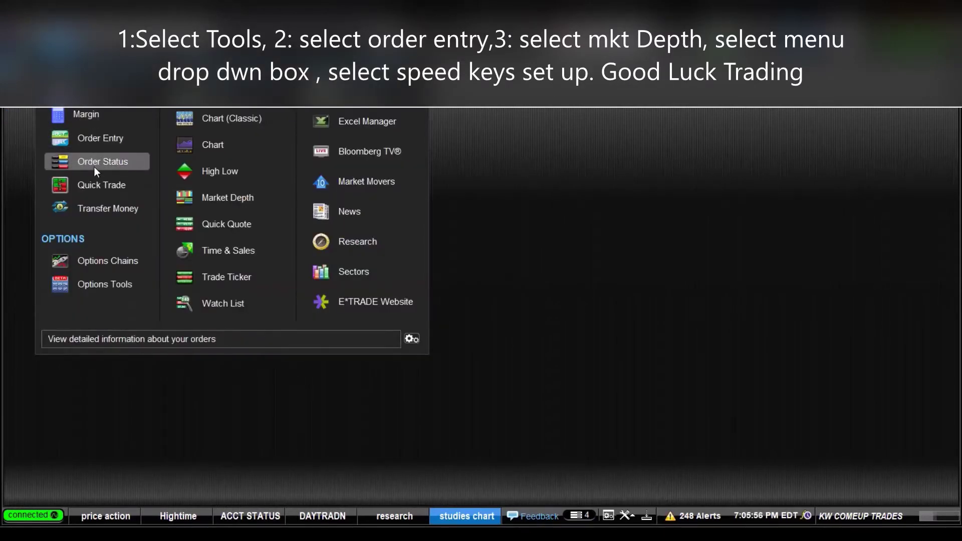
pyautogui.click(92, 138)
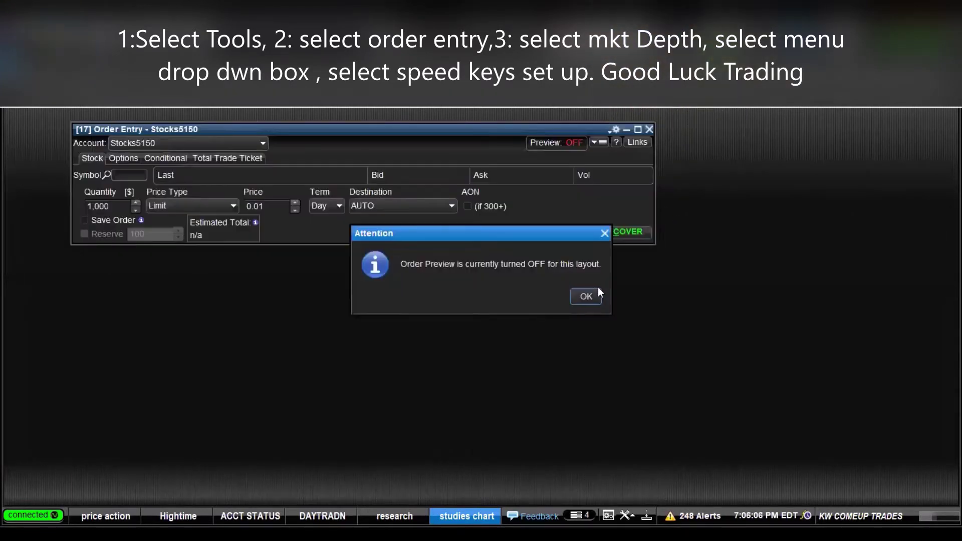
pyautogui.click(586, 296)
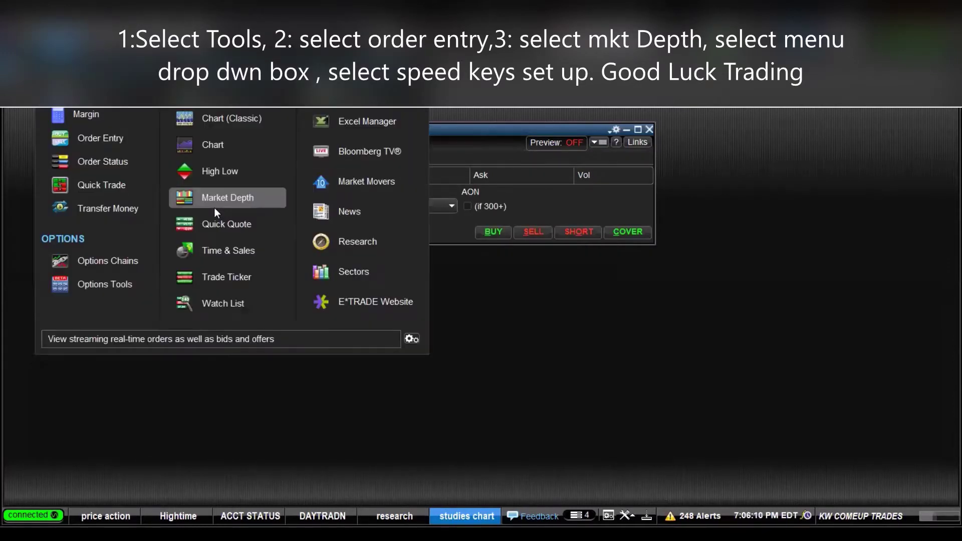
pyautogui.click(219, 199)
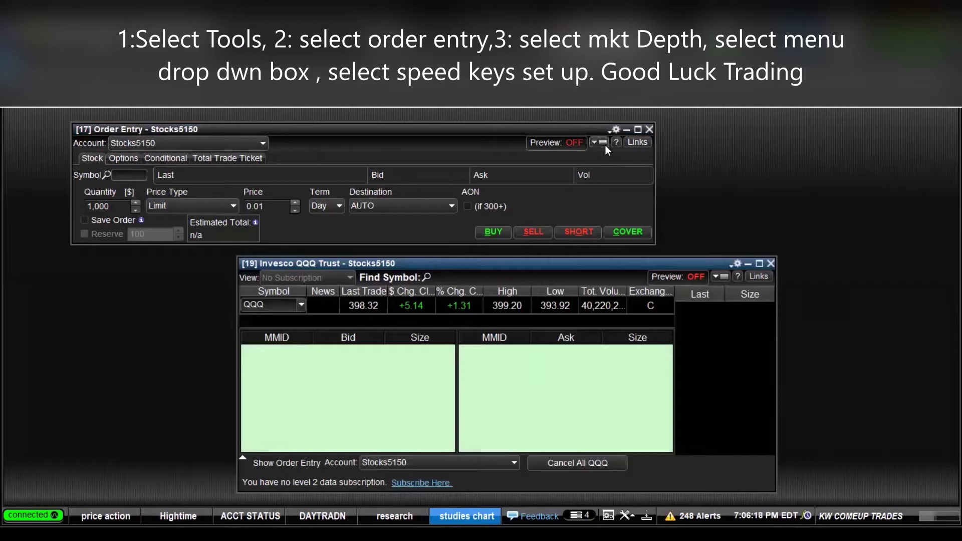
# Step: From the ticket's settings, reach Speed Key Setup and edit the F1 key's details
pyautogui.click(603, 142)
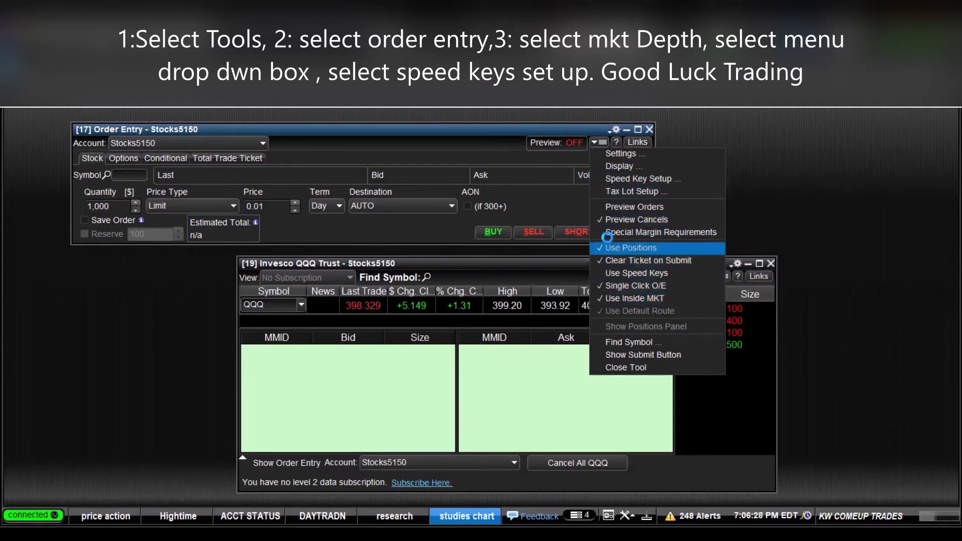
pyautogui.click(615, 183)
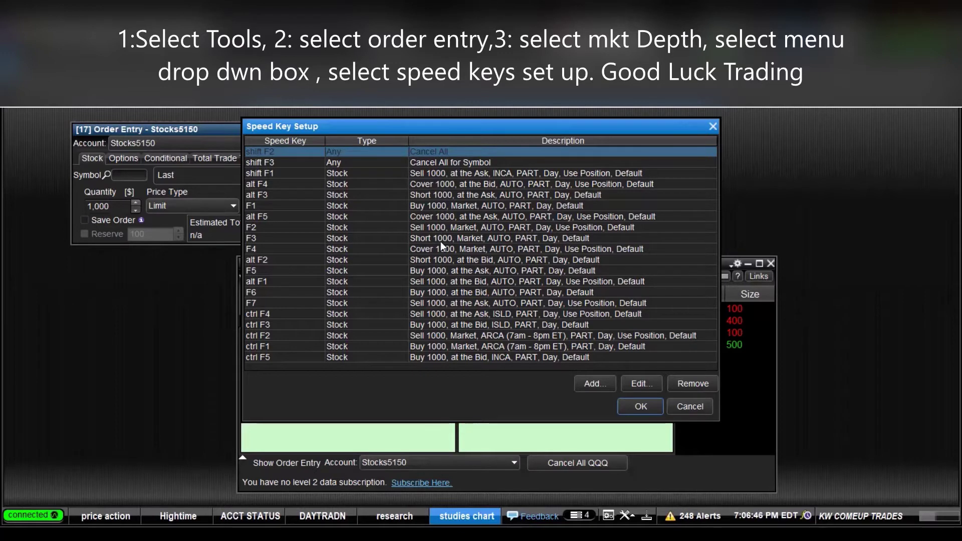
pyautogui.click(332, 207)
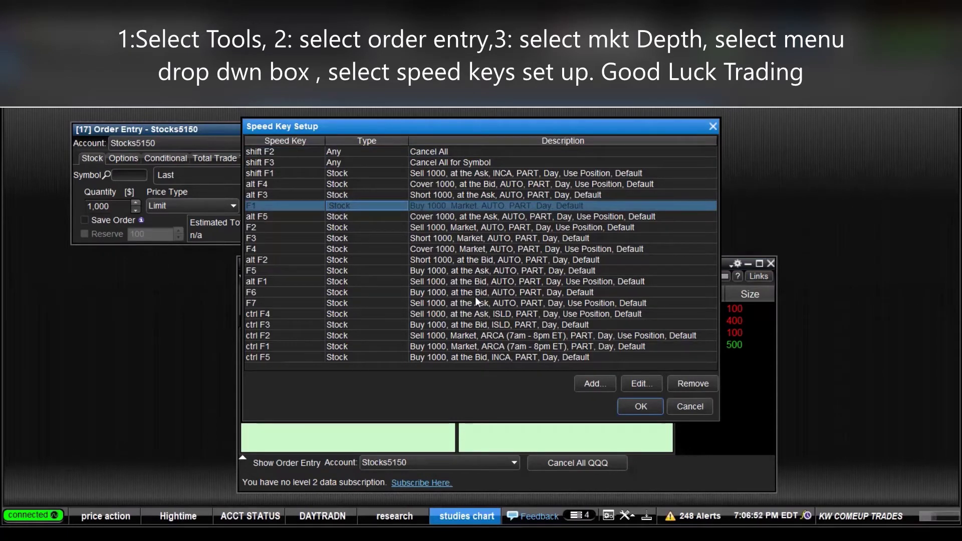
pyautogui.click(638, 383)
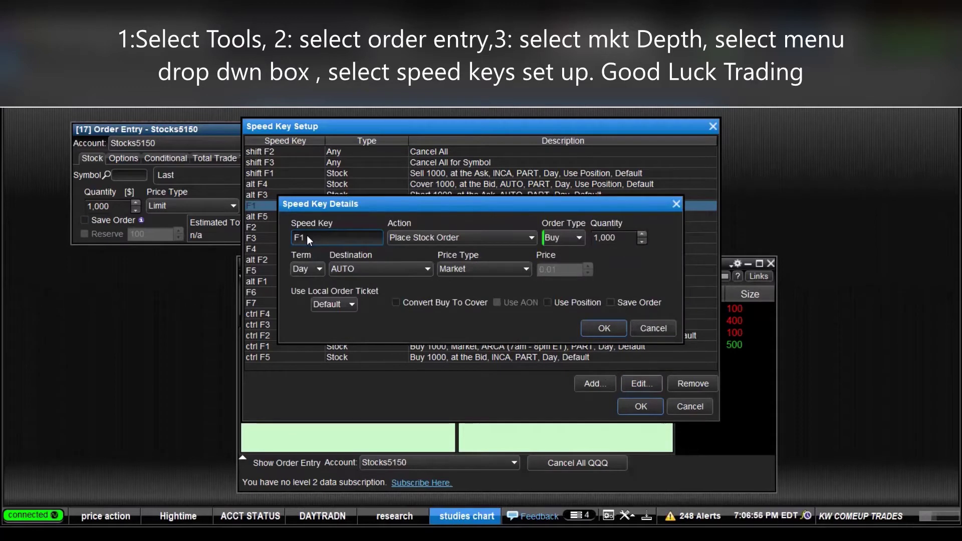
# Step: Make F1 a Place Option Order action, Buy to Open, with the contract count cut from 10 to 1
pyautogui.click(532, 238)
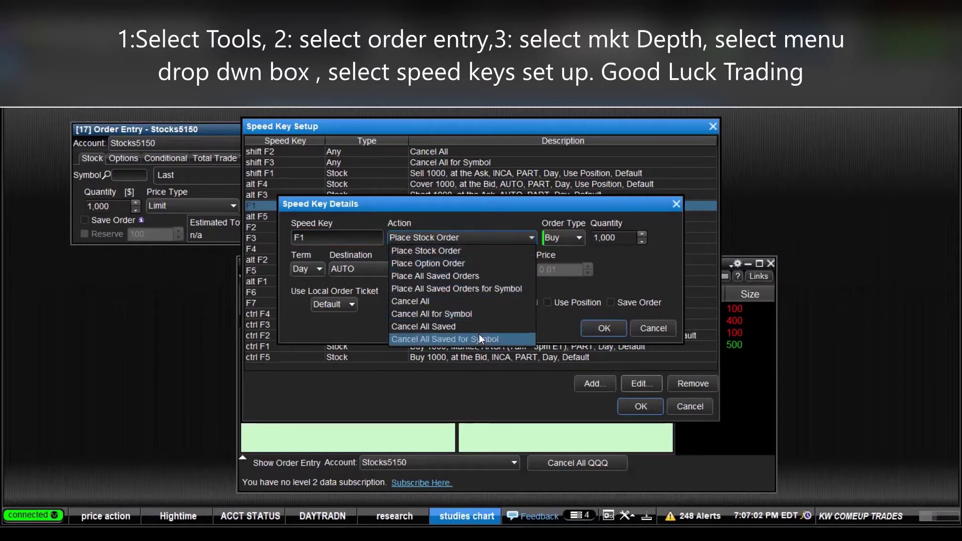
pyautogui.click(479, 265)
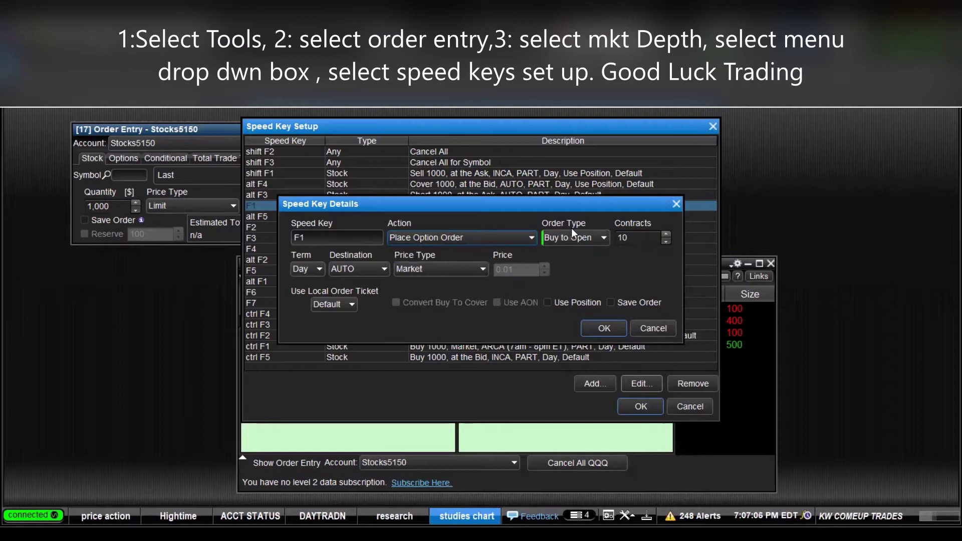
pyautogui.click(604, 238)
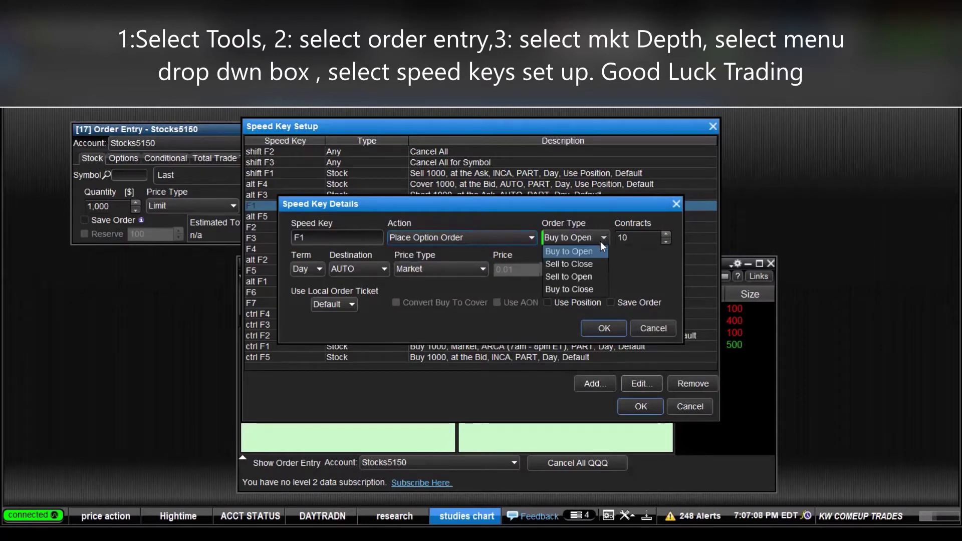
pyautogui.click(577, 252)
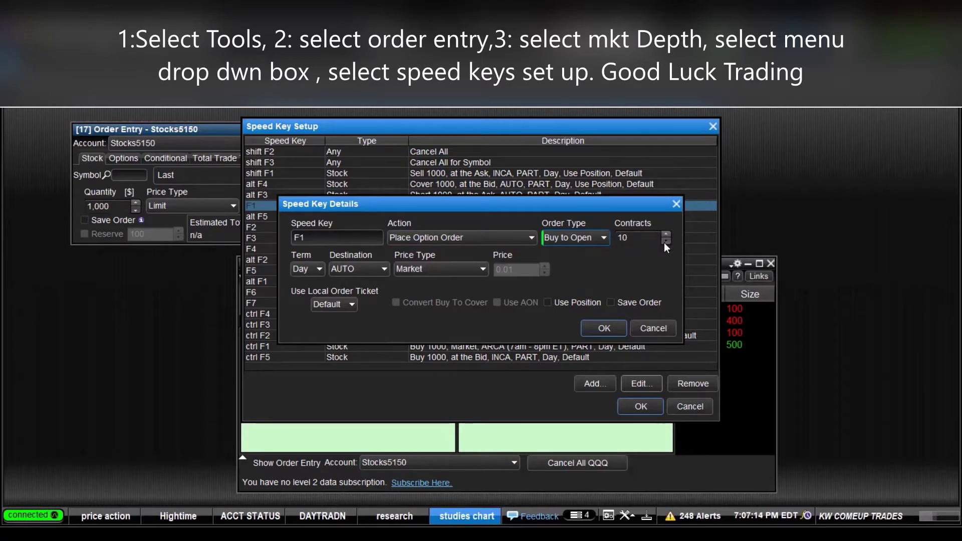
pyautogui.doubleClick(640, 238)
pyautogui.press('BackSpace')
pyautogui.write('1')
# Step: Review the Term and Destination choices, keeping Day and AUTO
pyautogui.click(321, 268)
pyautogui.click(318, 270)
pyautogui.click(385, 266)
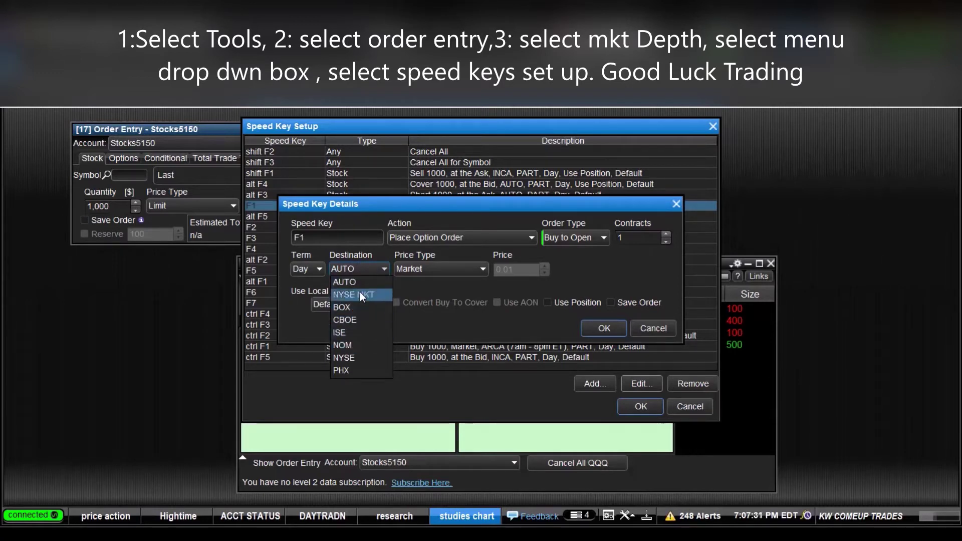
pyautogui.click(362, 270)
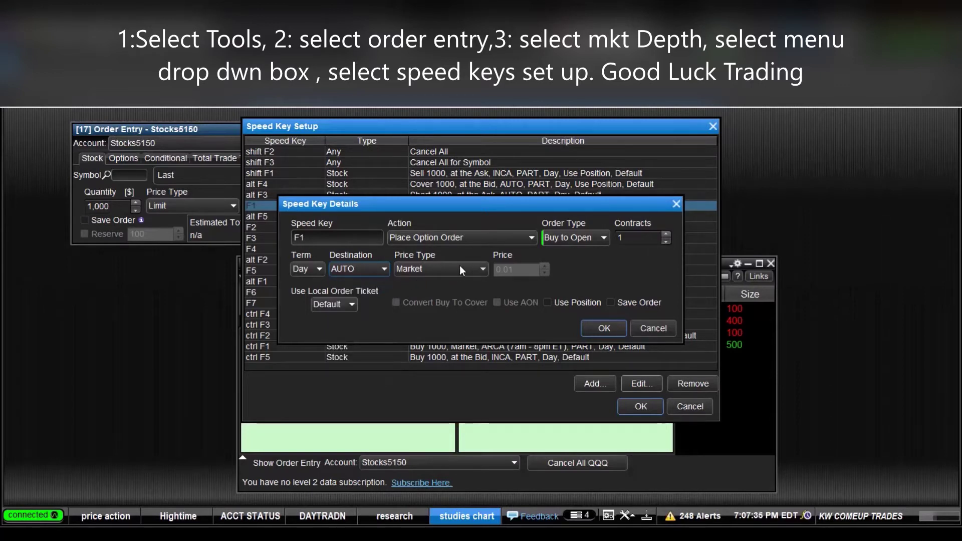
# Step: Try Ask and Stop on Quote price types, then settle F1's price type on Bid
pyautogui.click(482, 269)
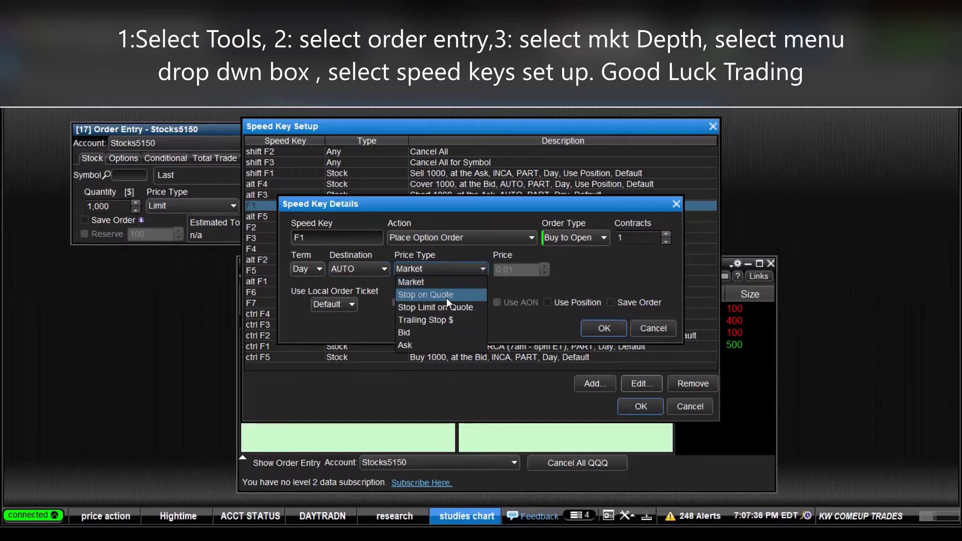
pyautogui.click(415, 332)
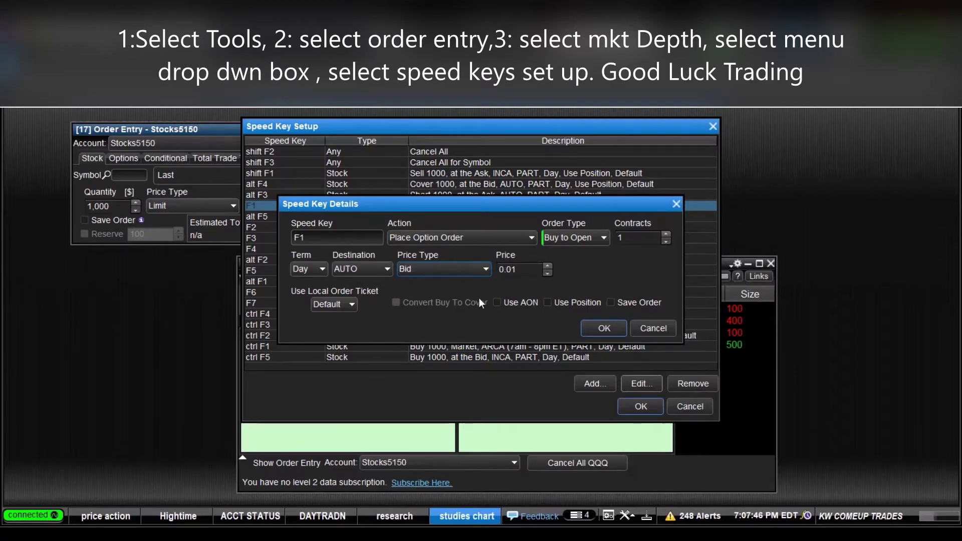
pyautogui.click(481, 267)
pyautogui.click(417, 345)
pyautogui.click(490, 266)
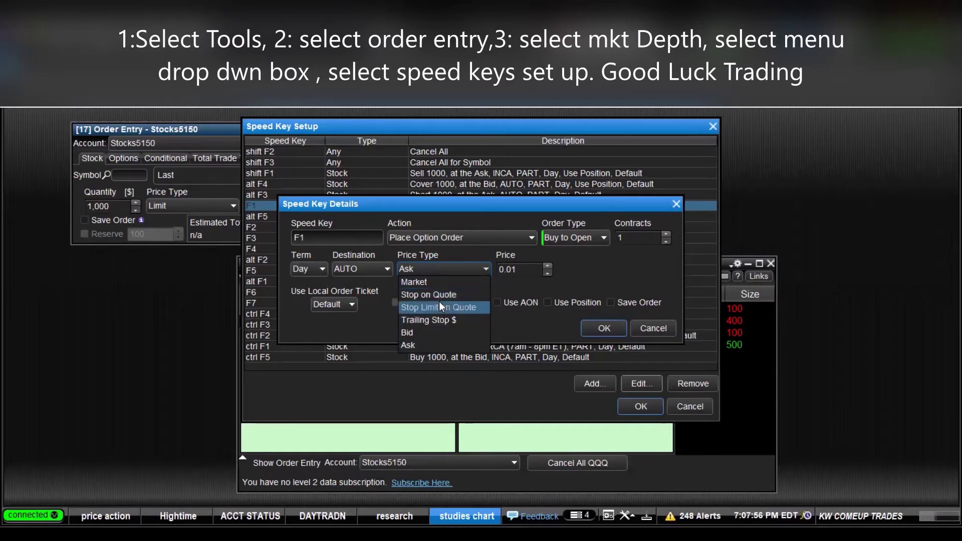
pyautogui.click(439, 297)
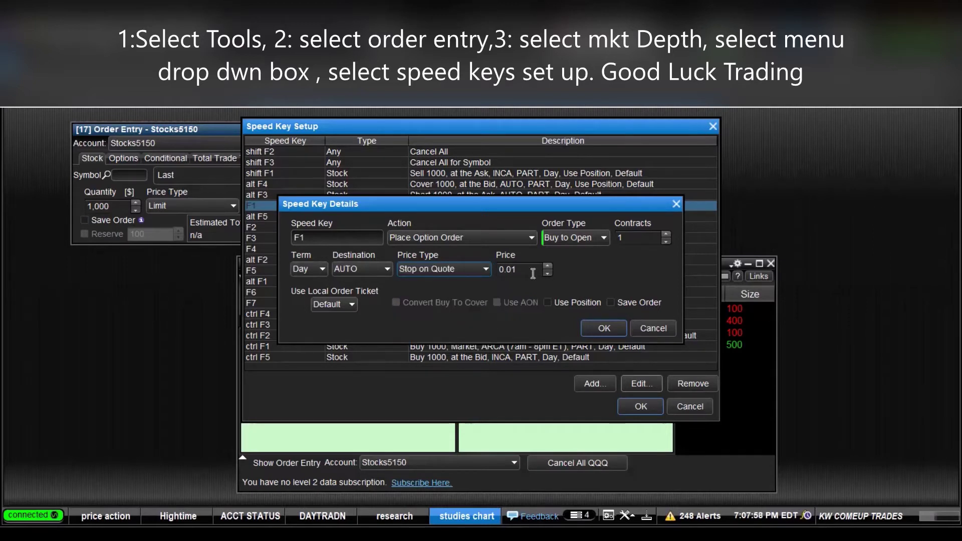
pyautogui.click(485, 269)
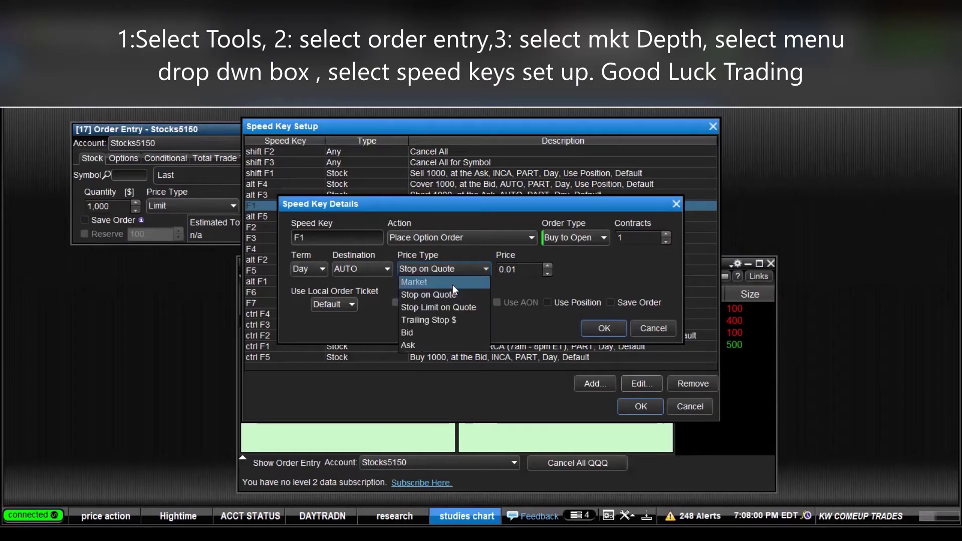
pyautogui.click(431, 332)
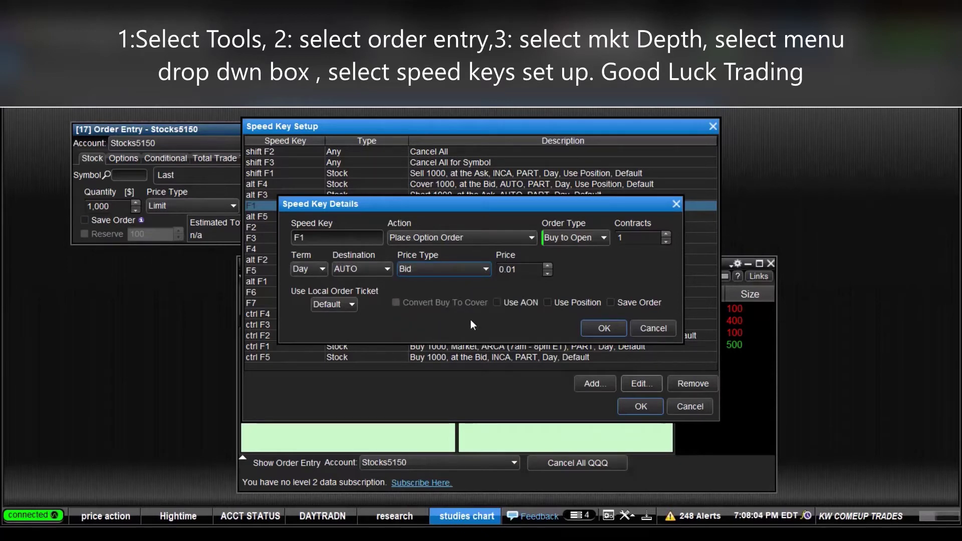
# Step: Keep the Default local order ticket and save F1's buy-to-open option order with OK
pyautogui.click(355, 305)
pyautogui.click(355, 305)
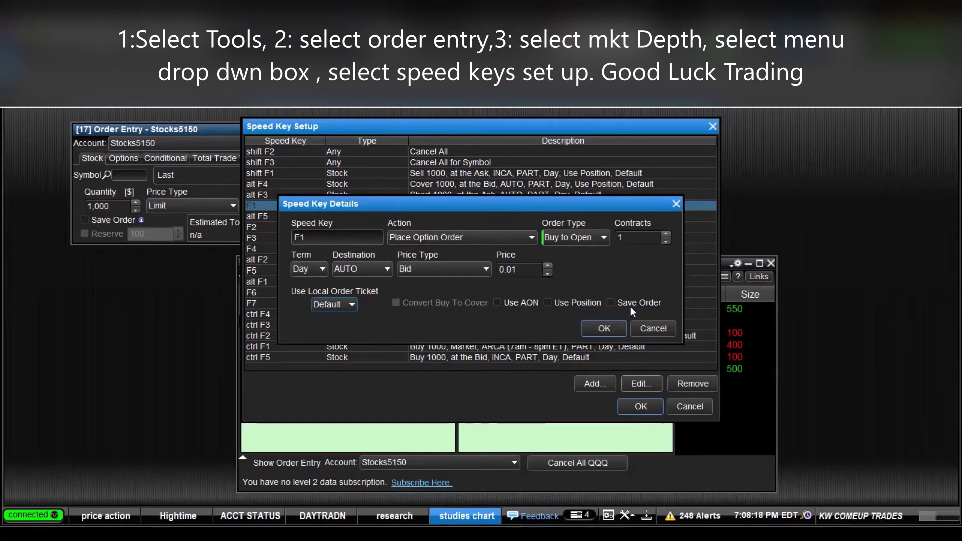
pyautogui.click(603, 328)
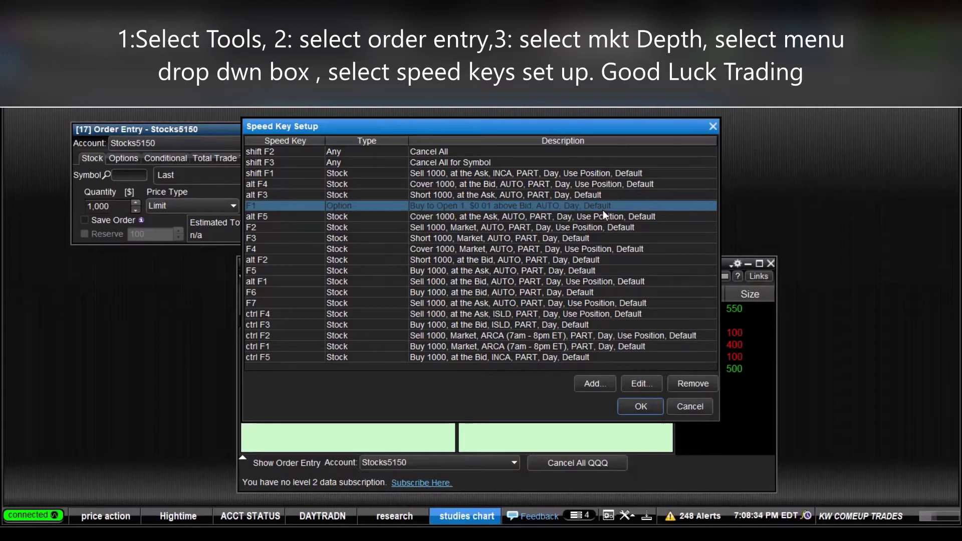
# Step: Confirm the Speed Key Setup list and load SPY into the market depth window
pyautogui.click(644, 407)
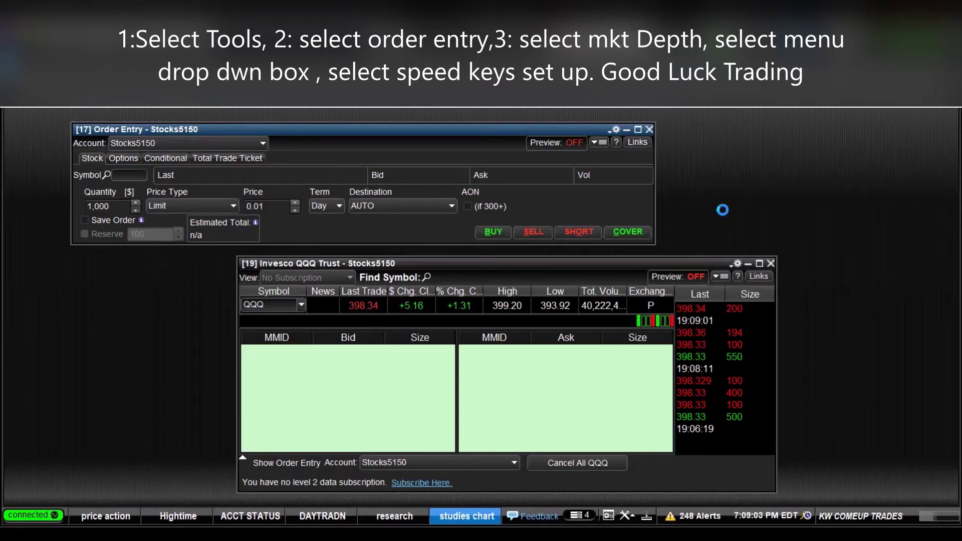
pyautogui.click(381, 264)
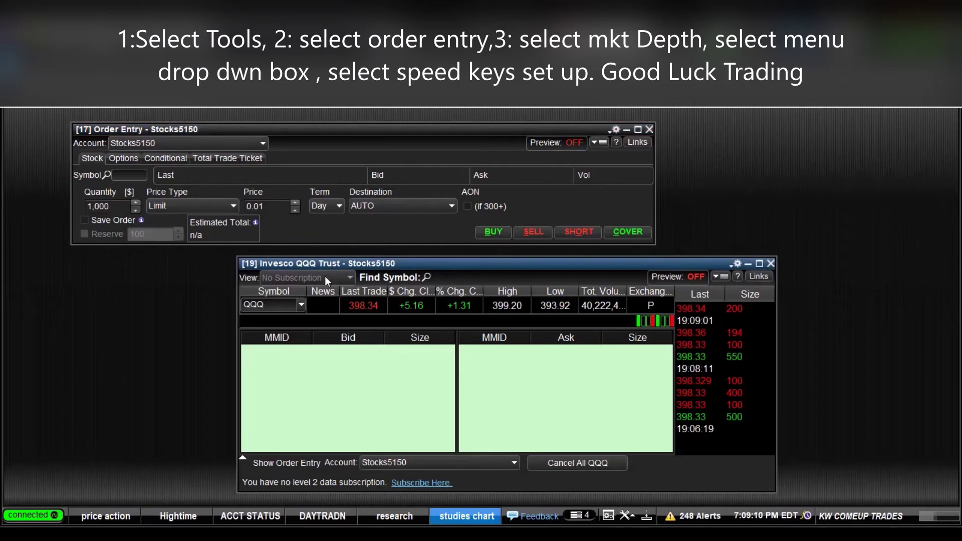
pyautogui.click(301, 305)
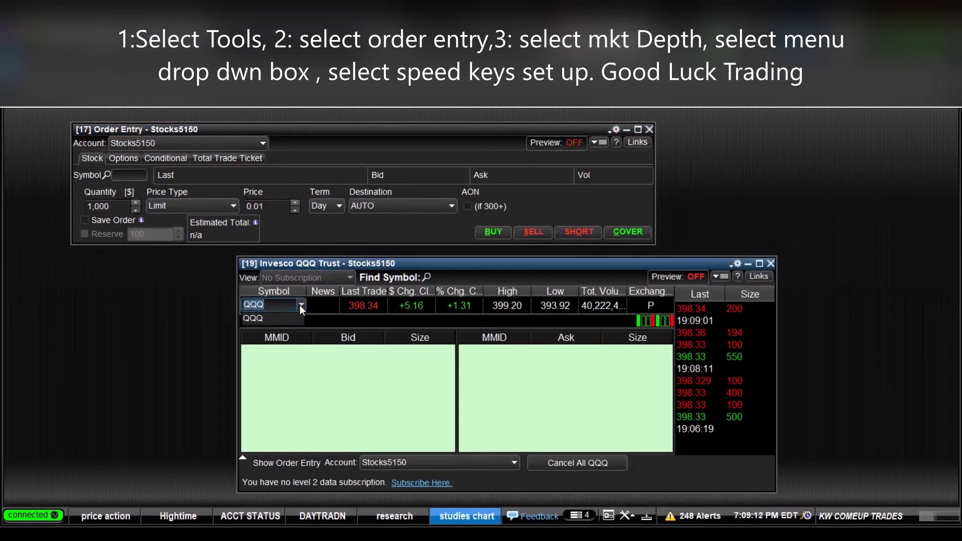
pyautogui.write('S')
pyautogui.write('PY')
pyautogui.press('Return')
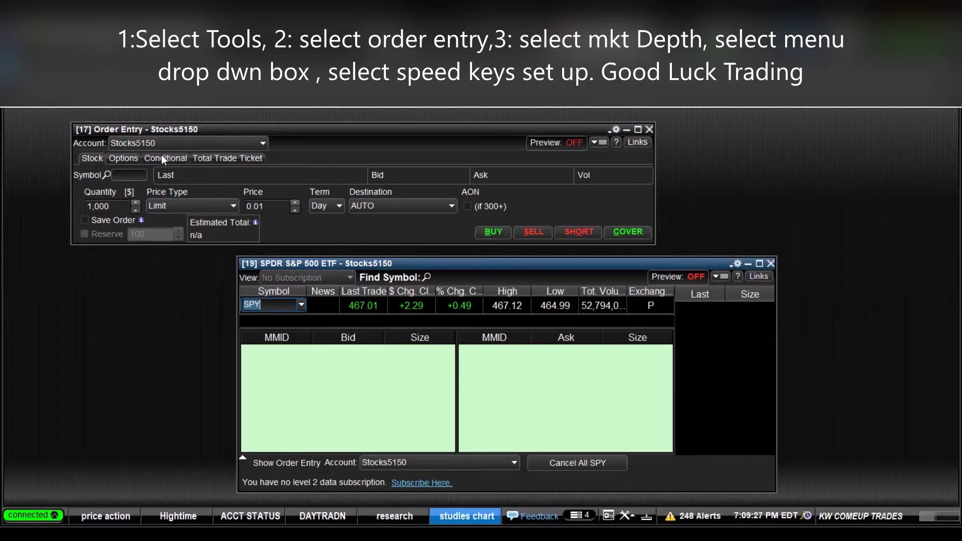
# Step: Switch the ticket to Options and reselect SPY from the depth window's symbol suggestions
pyautogui.click(125, 159)
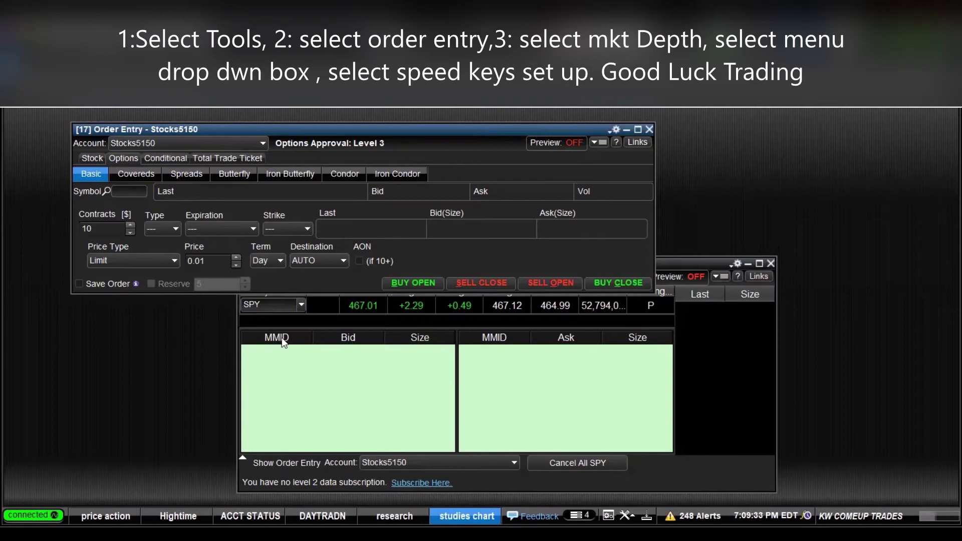
pyautogui.click(294, 319)
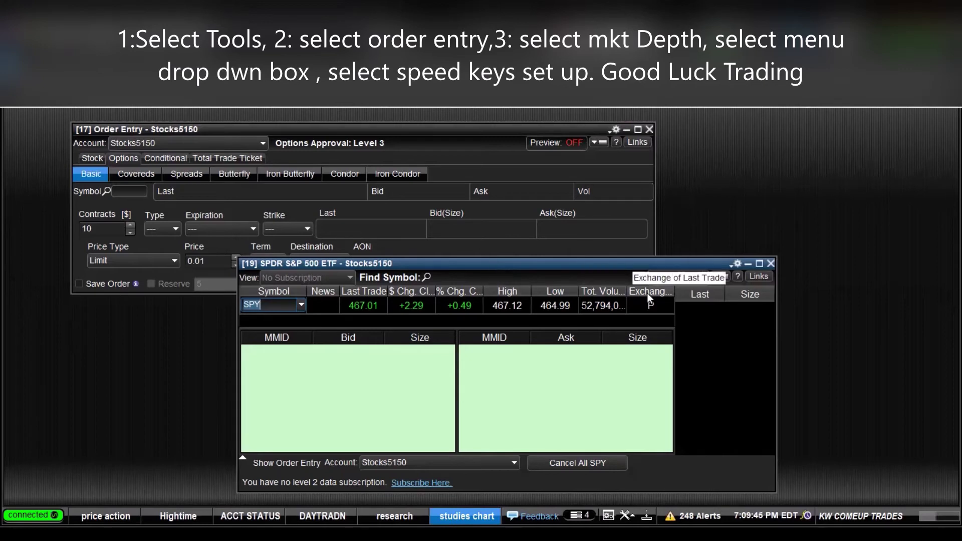
pyautogui.press('Down')
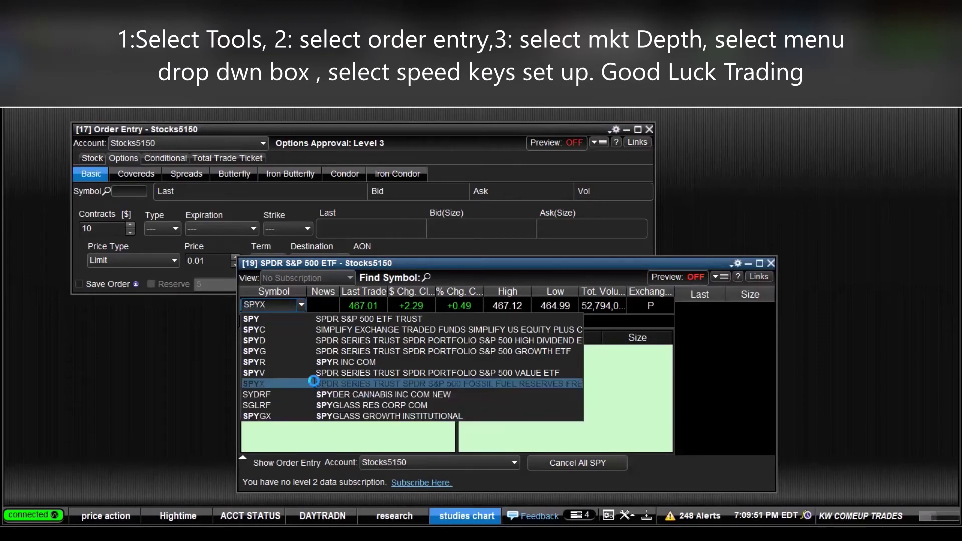
pyautogui.click(301, 318)
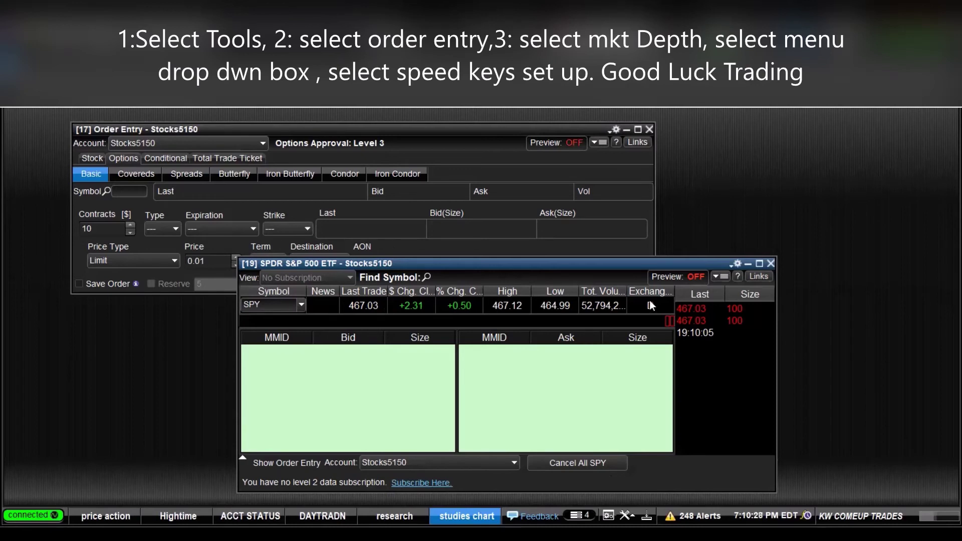
# Step: Close the SPY depth window and ticket, then reopen a fresh Order Entry ticket past the preview notice
pyautogui.click(770, 263)
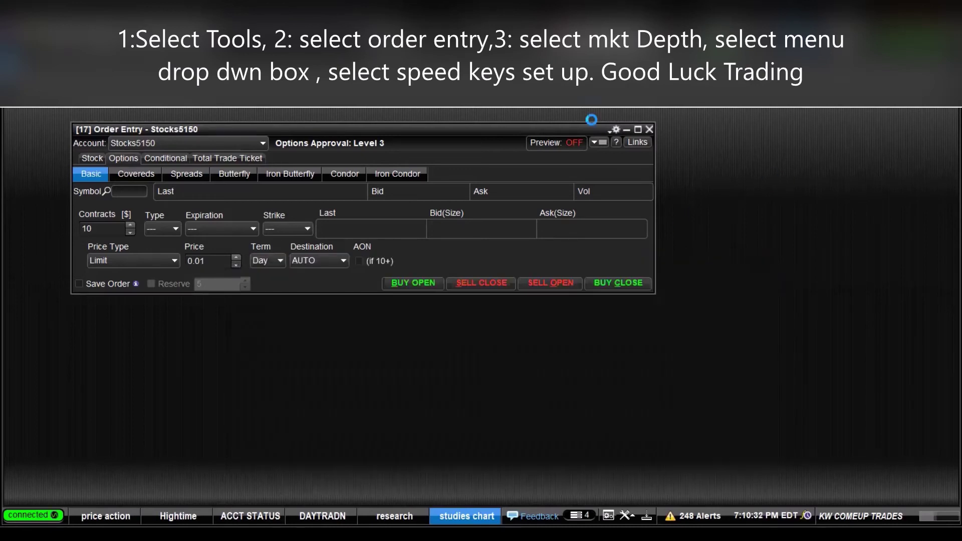
pyautogui.hotkey('alt', 'F4')
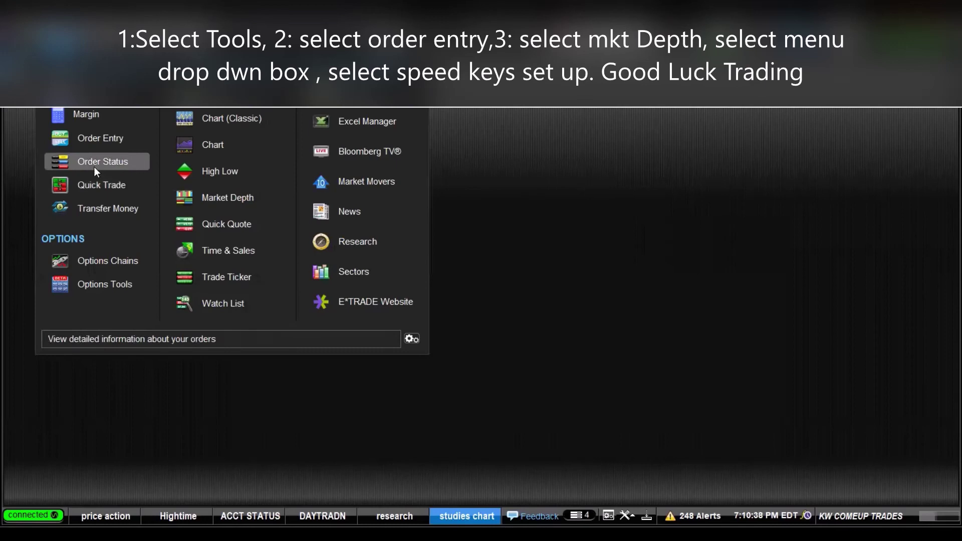
pyautogui.click(100, 136)
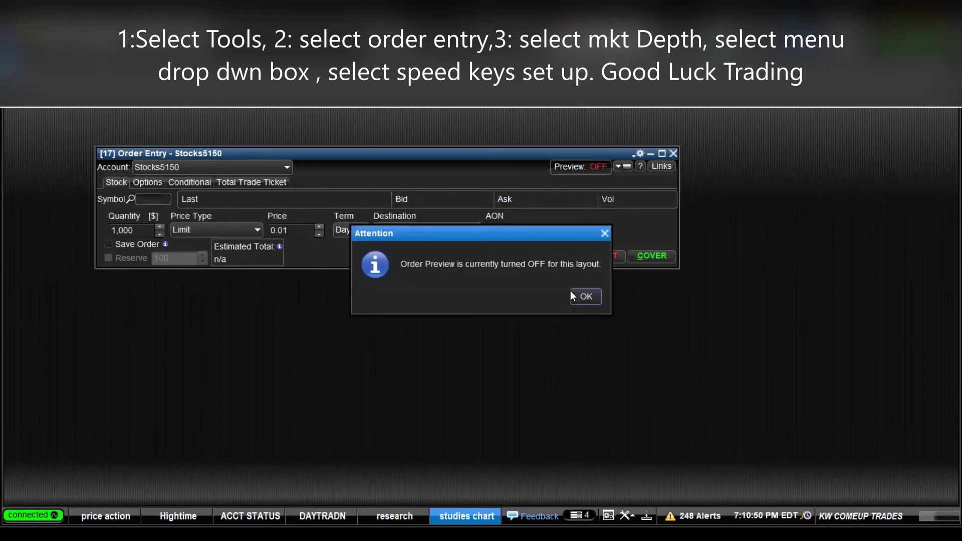
pyautogui.click(587, 295)
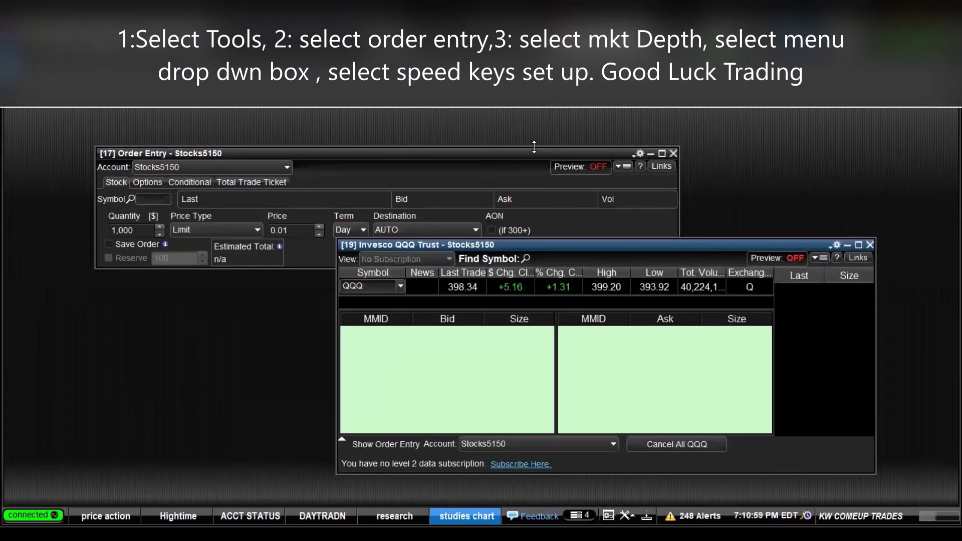
pyautogui.click(534, 154)
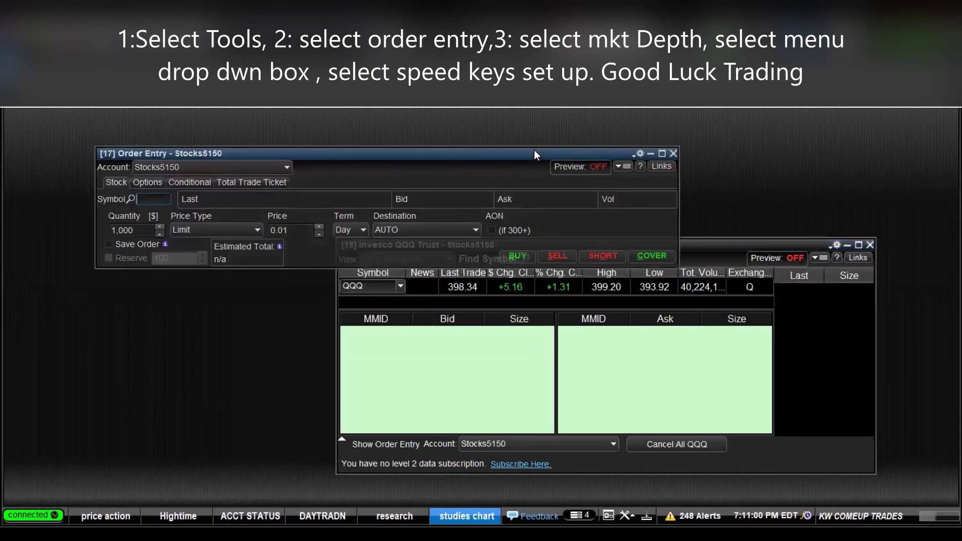
# Step: Reopen Speed Key Setup and bring up the alt F4 key's details
pyautogui.click(572, 123)
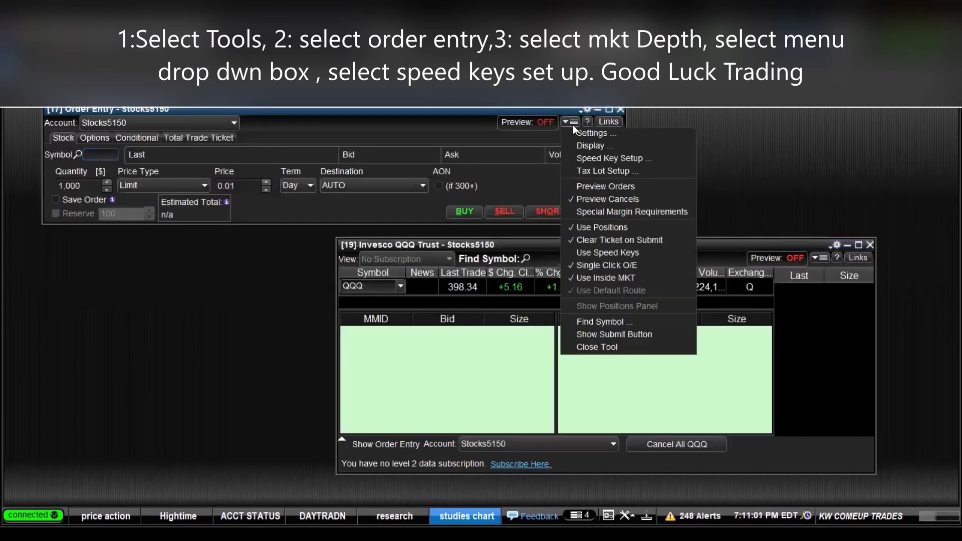
pyautogui.click(587, 159)
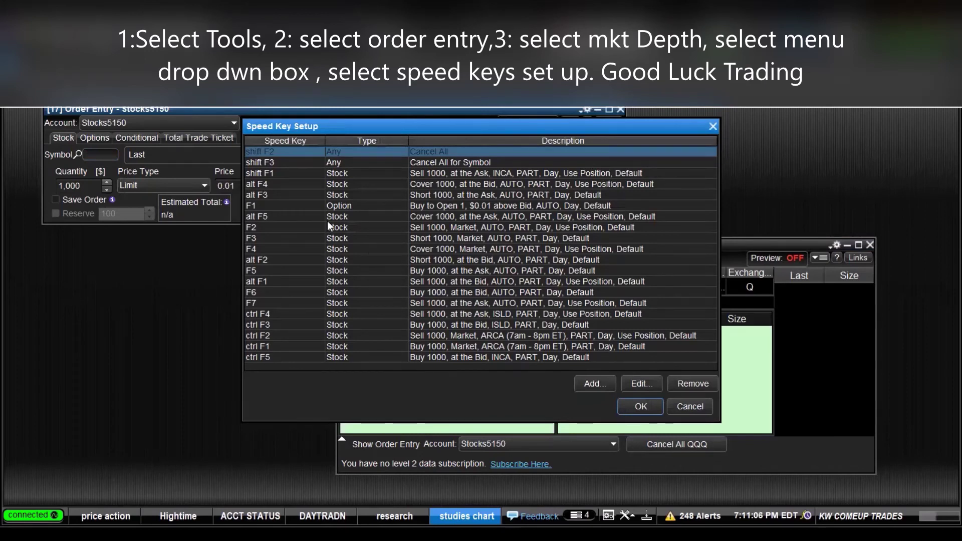
pyautogui.click(341, 206)
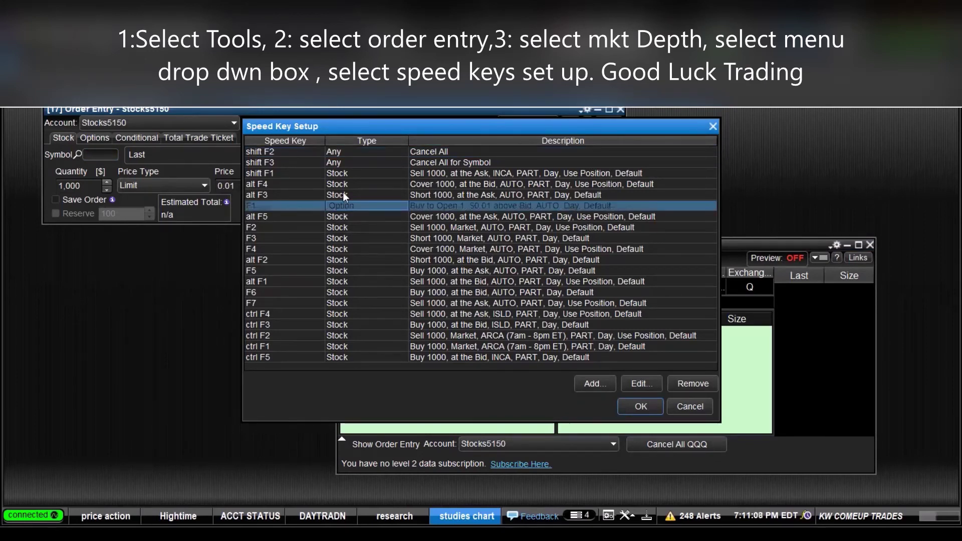
pyautogui.click(345, 186)
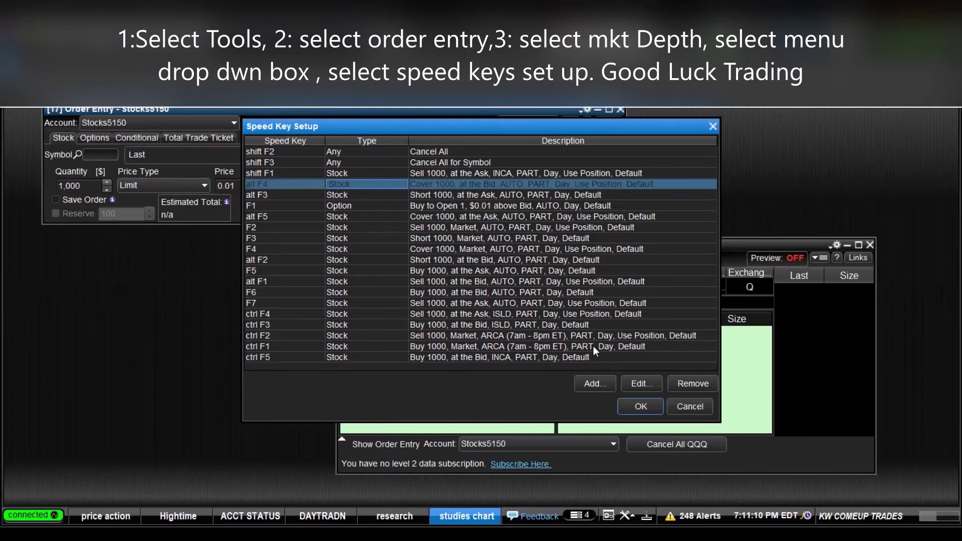
pyautogui.click(633, 381)
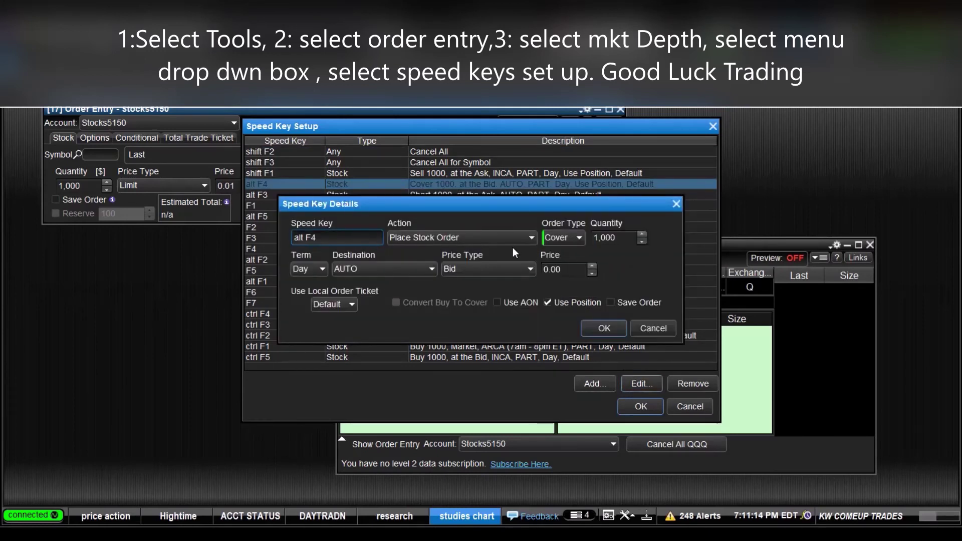
# Step: Glance at alt F4's action list and cancel out, leaving the key unchanged
pyautogui.click(533, 236)
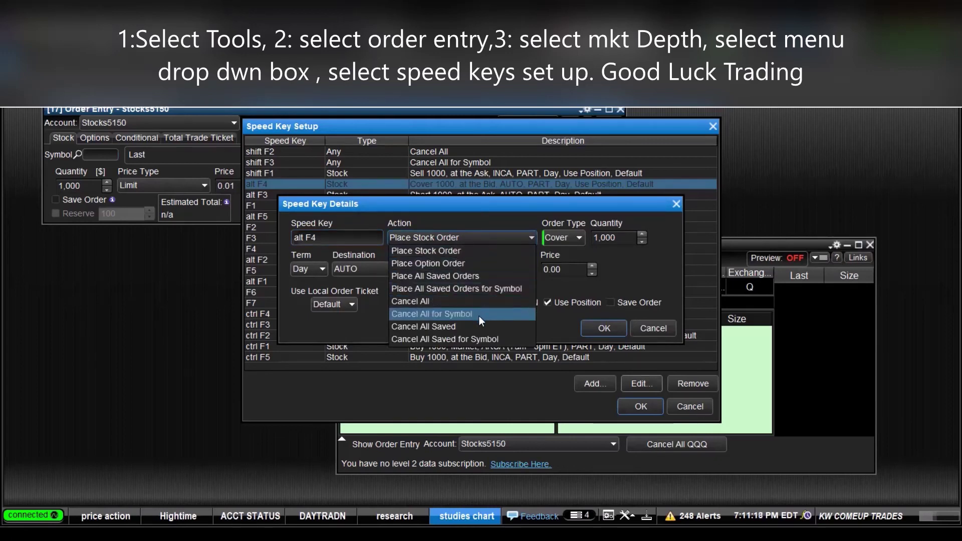
pyautogui.click(531, 237)
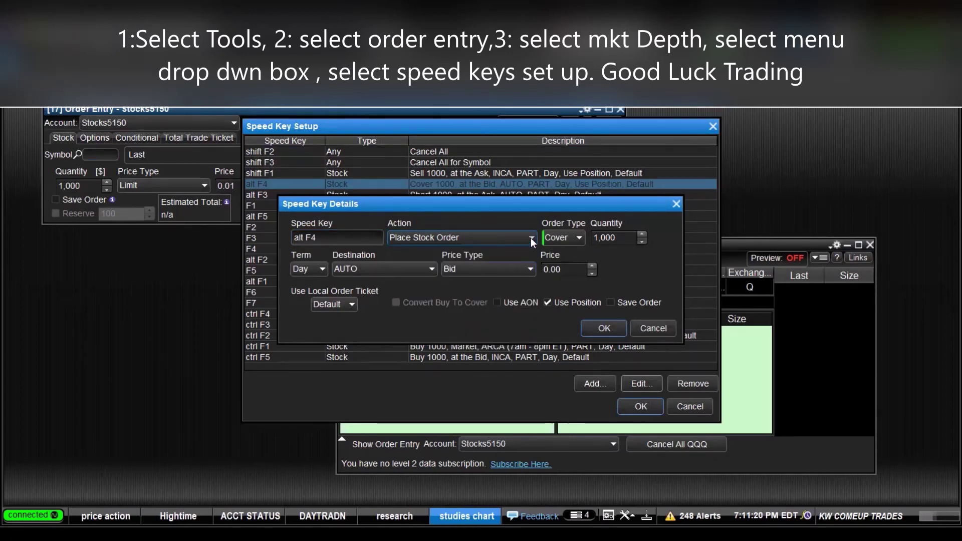
pyautogui.click(643, 331)
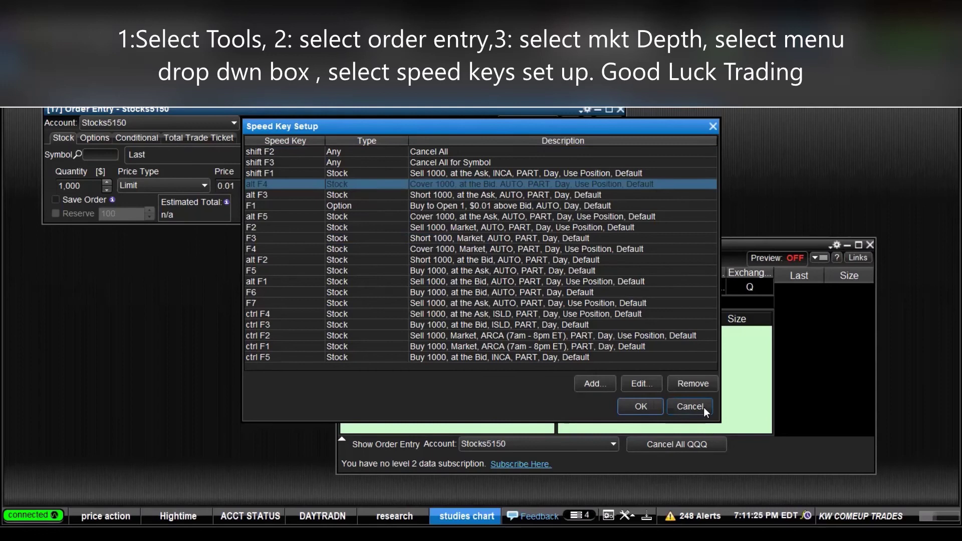
# Step: Cancel out of Speed Key Setup and close the QQQ market depth window
pyautogui.click(691, 407)
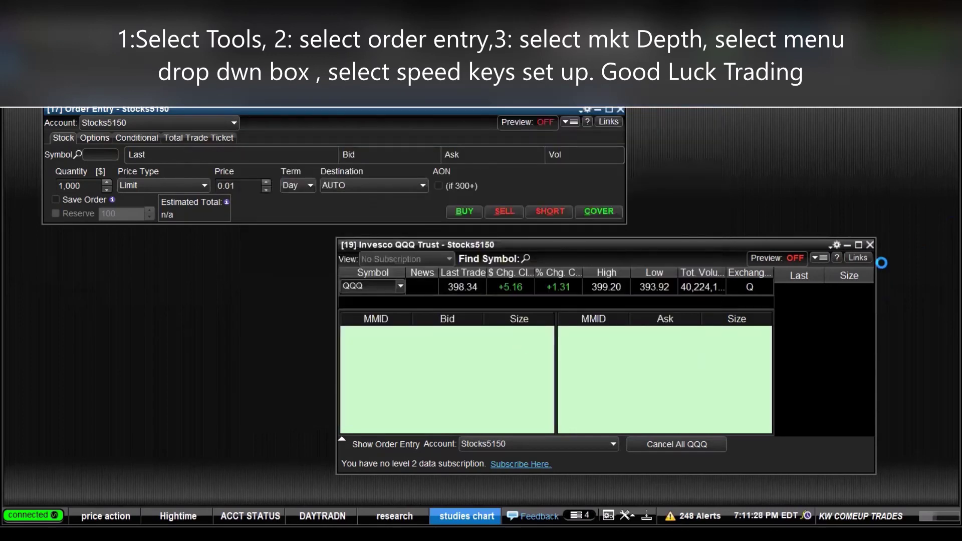
pyautogui.moveTo(870, 245)
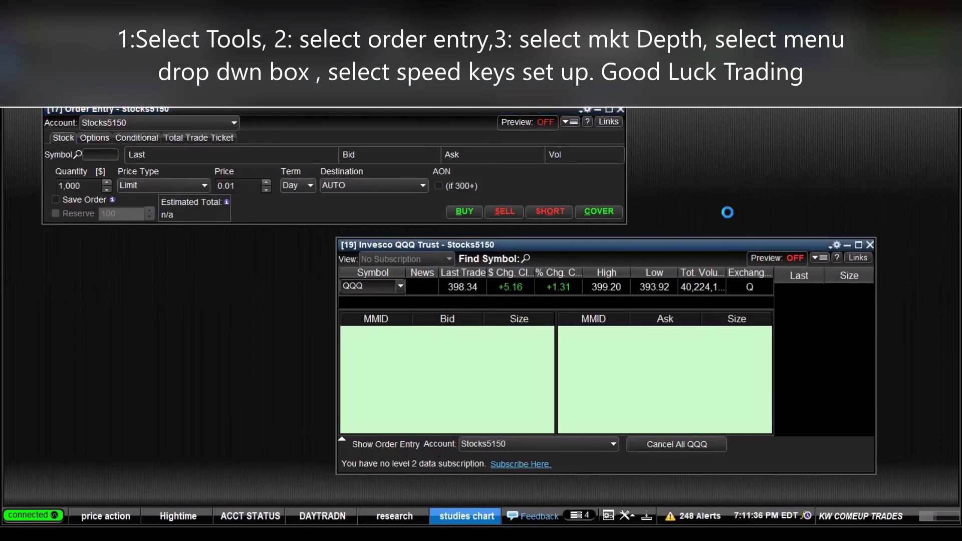
pyautogui.click(870, 245)
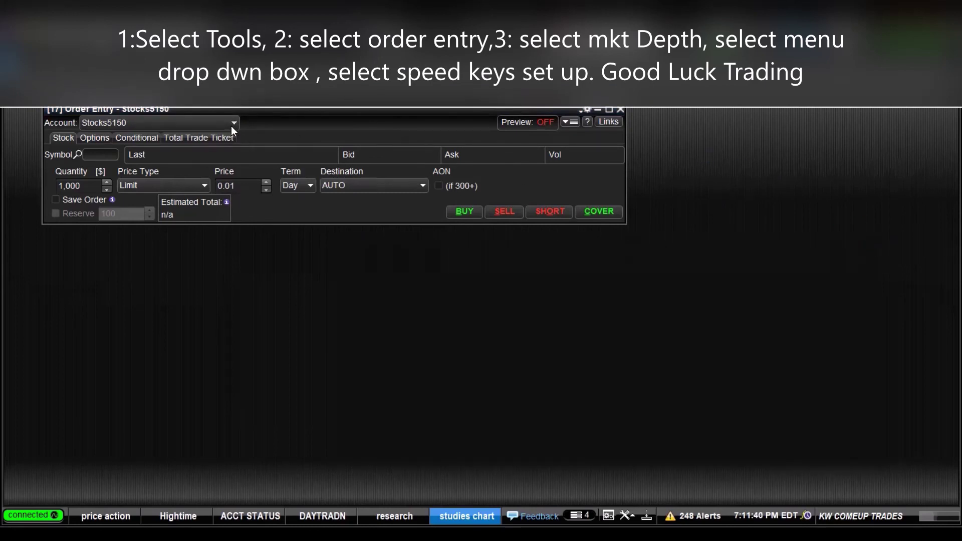